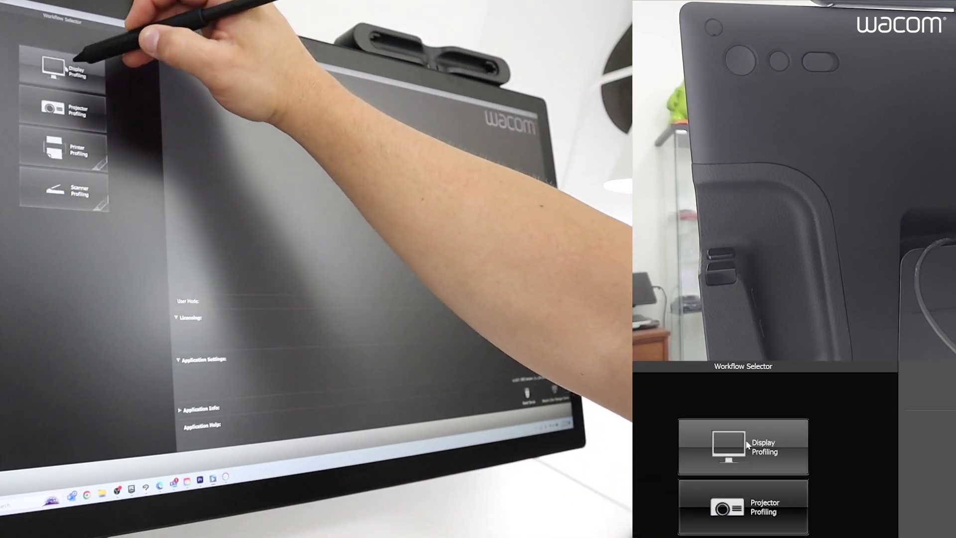
# - Start the Display Profiling workflow from the Workflow Selector
pyautogui.click(749, 445)
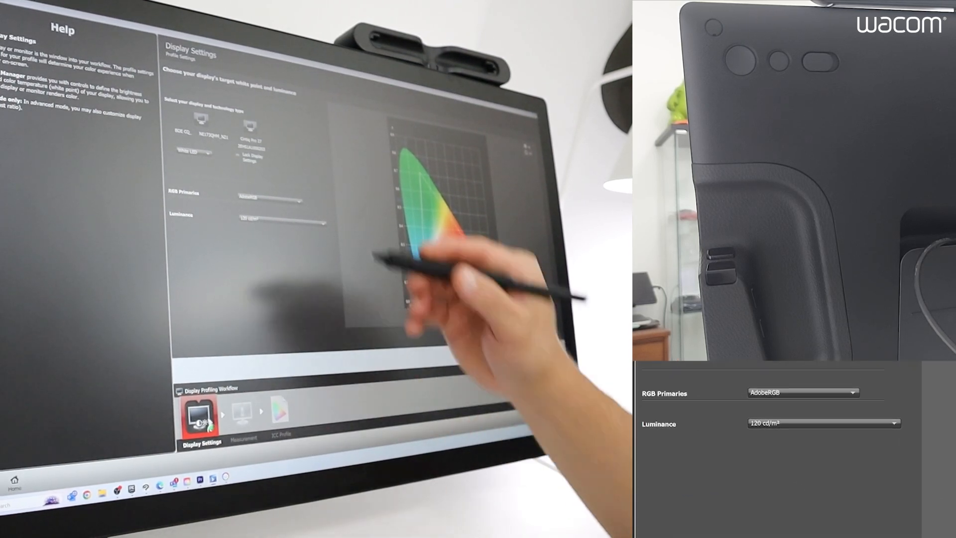
# - Set the target RGB primaries to Rec. 709
pyautogui.click(269, 198)
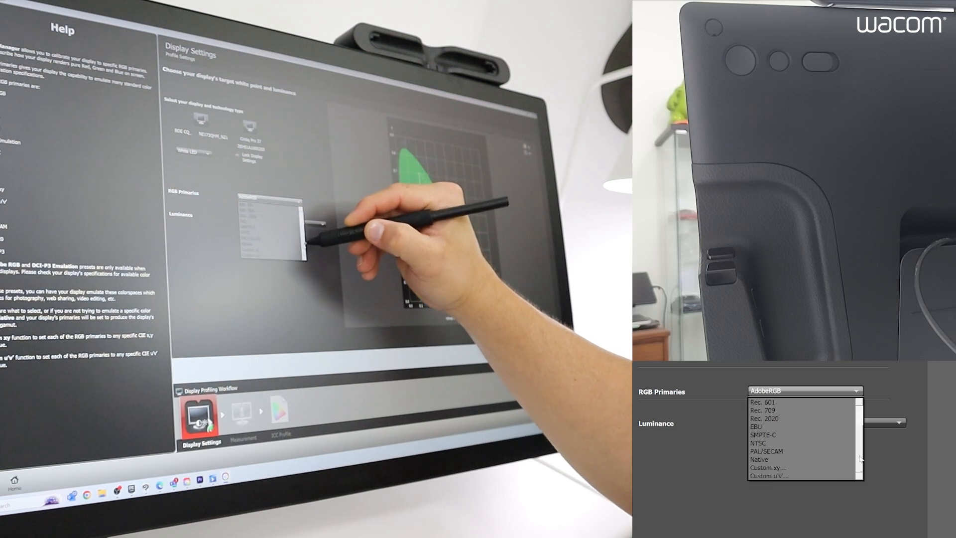
pyautogui.scroll(4, 802, 436)
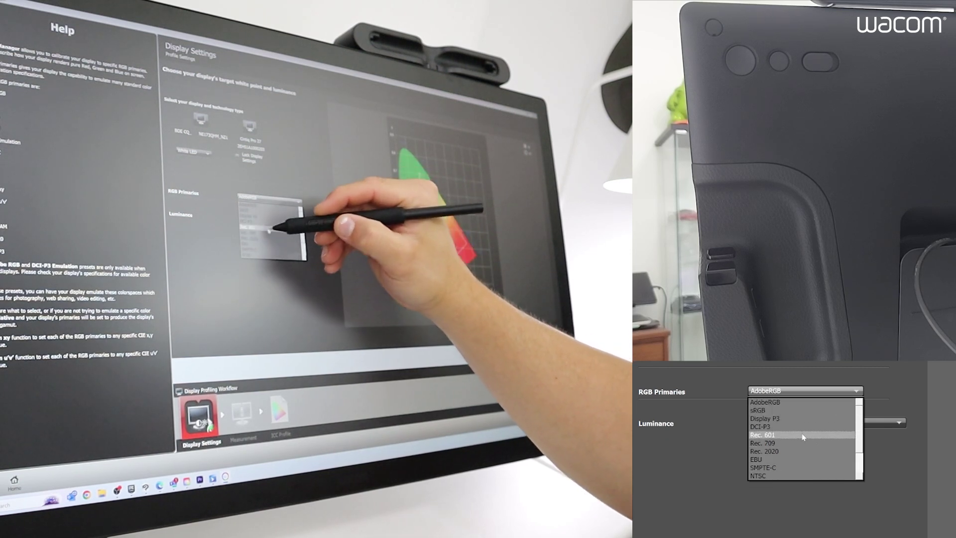
pyautogui.click(788, 439)
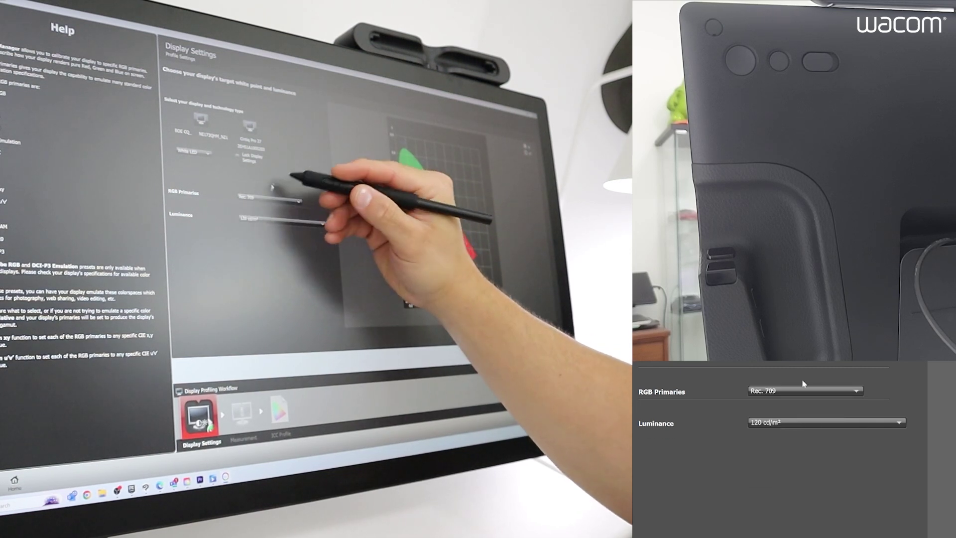
# - Try a custom luminance, then settle on the 160 cd/m² ISO 3664 P2 target
pyautogui.click(862, 424)
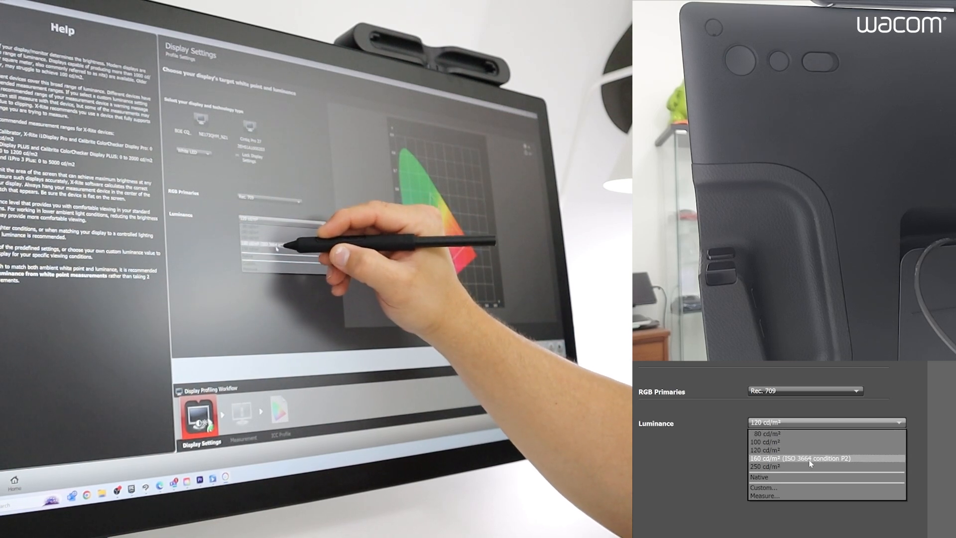
pyautogui.click(784, 487)
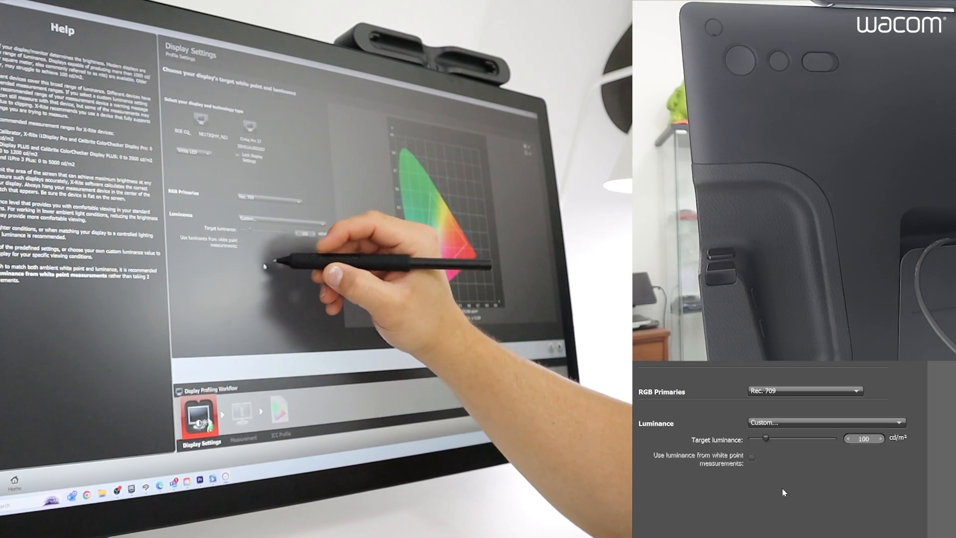
pyautogui.moveTo(766, 438)
pyautogui.mouseDown()
pyautogui.moveTo(830, 438)
pyautogui.moveTo(791, 439)
pyautogui.mouseUp()
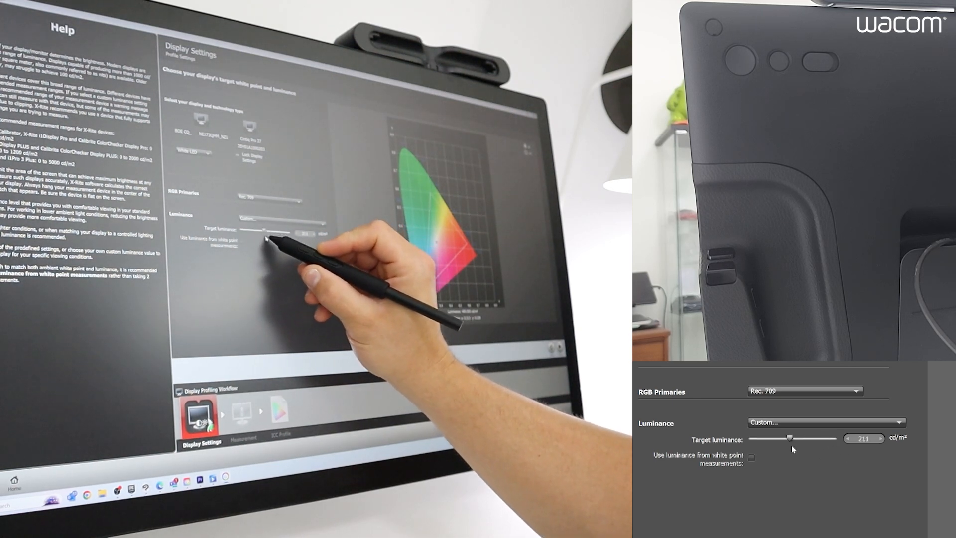
pyautogui.click(884, 422)
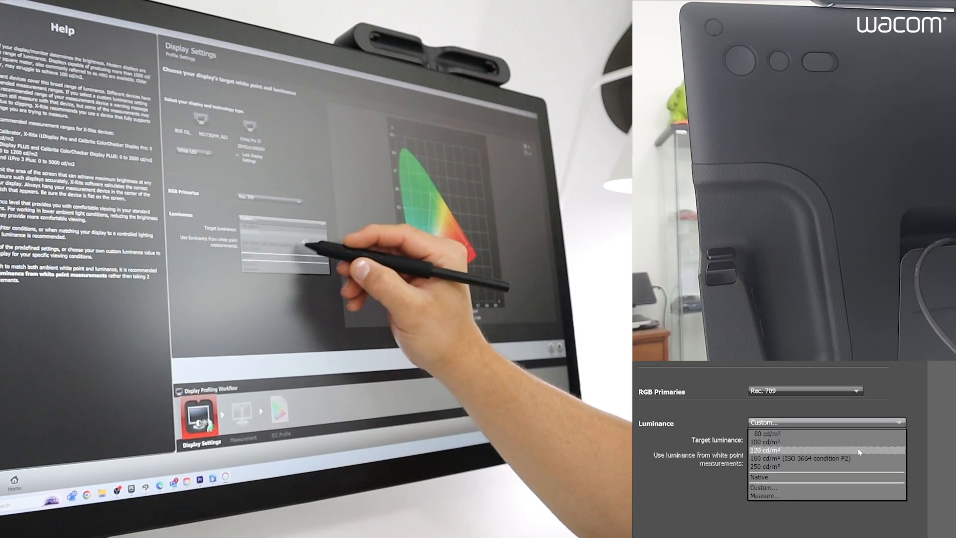
pyautogui.click(800, 458)
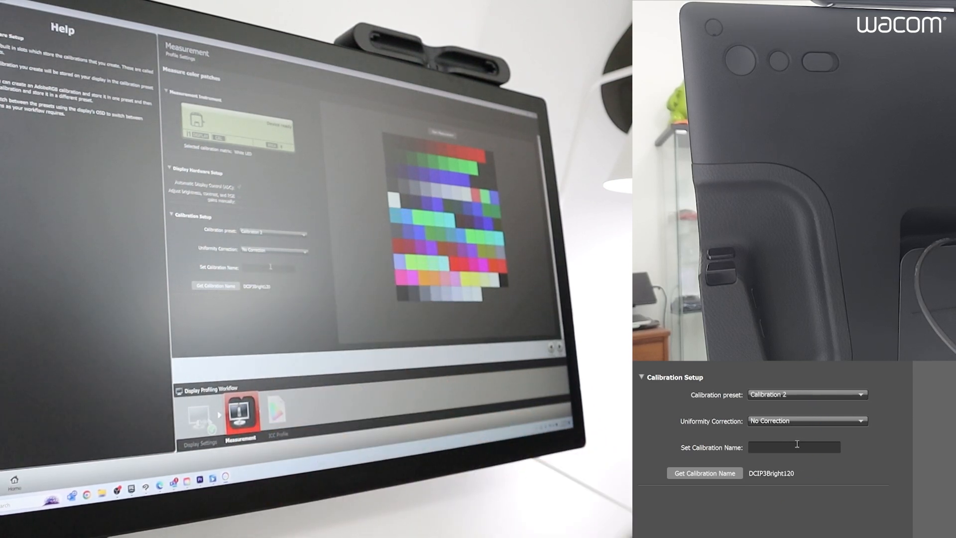
pyautogui.write('Rec')
pyautogui.write('60')
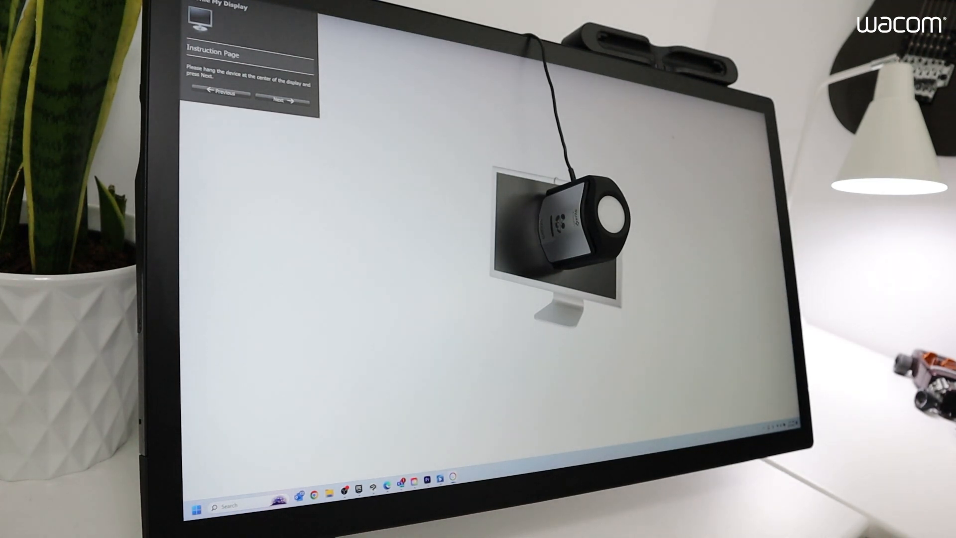
# - Run the display measurement with the hung colorimeter and continue past the diffuser prompt
pyautogui.click(280, 99)
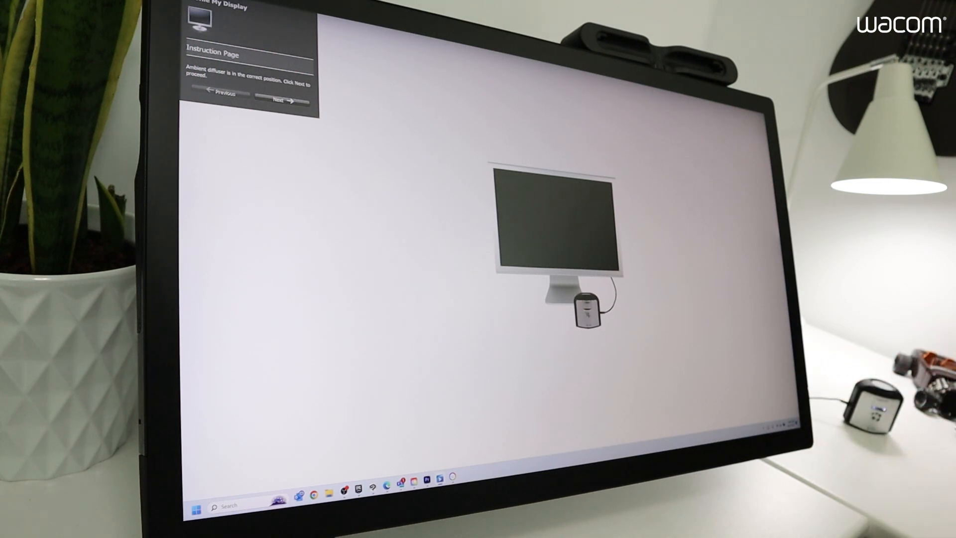
pyautogui.click(283, 99)
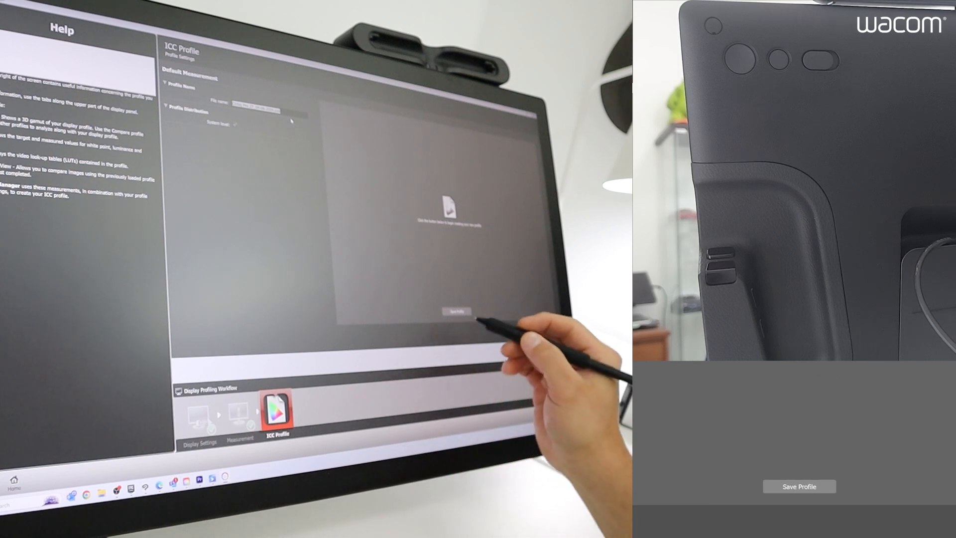
# - Save the ICC profile as Cintiq Pro 27_04-06-2024.icm, overwriting the existing file
pyautogui.click(802, 487)
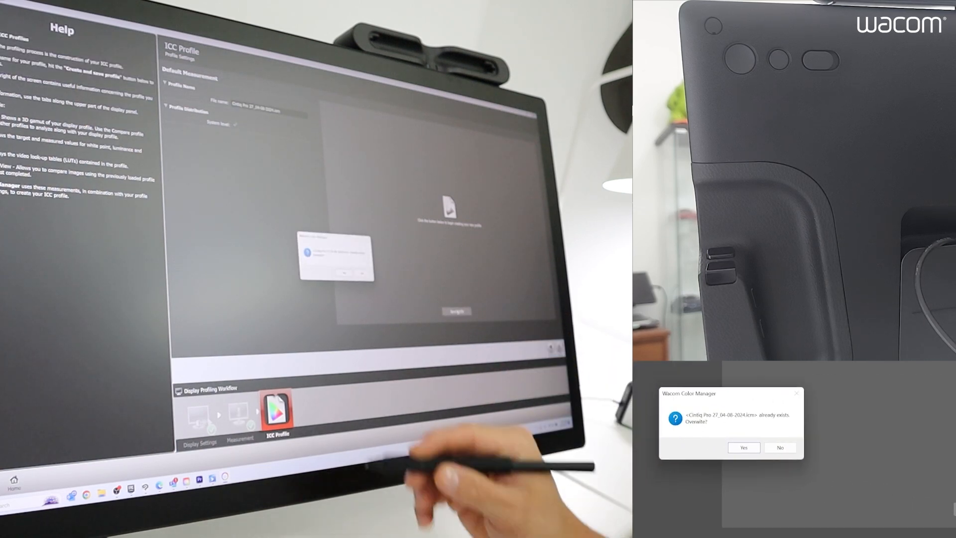
pyautogui.click(803, 455)
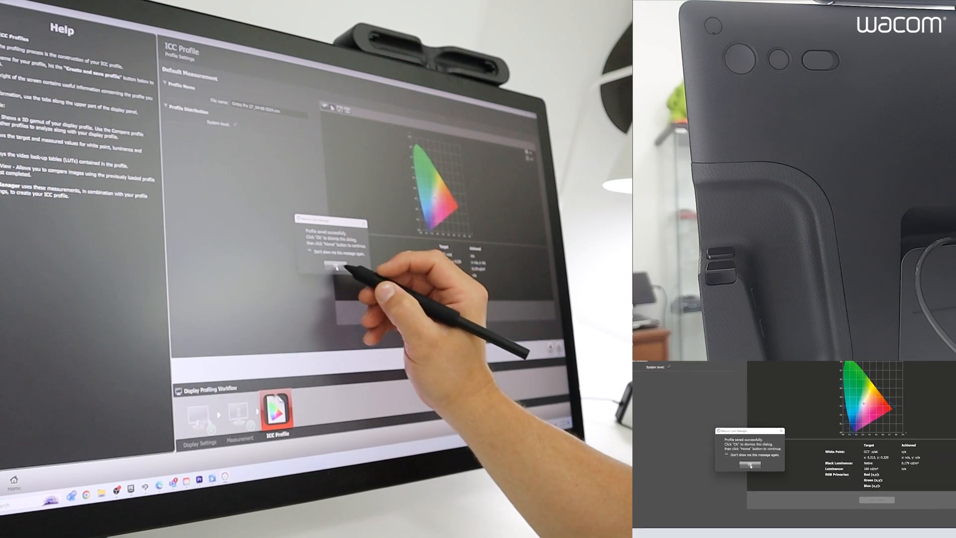
# - Preview the green test scene through the new profile and view the target-versus-achieved gamut chart
pyautogui.click(335, 263)
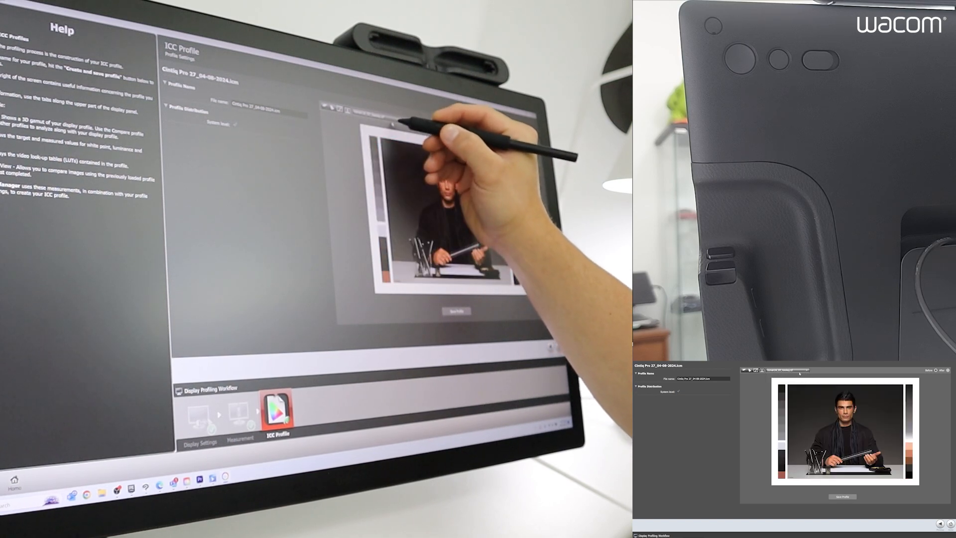
pyautogui.click(377, 149)
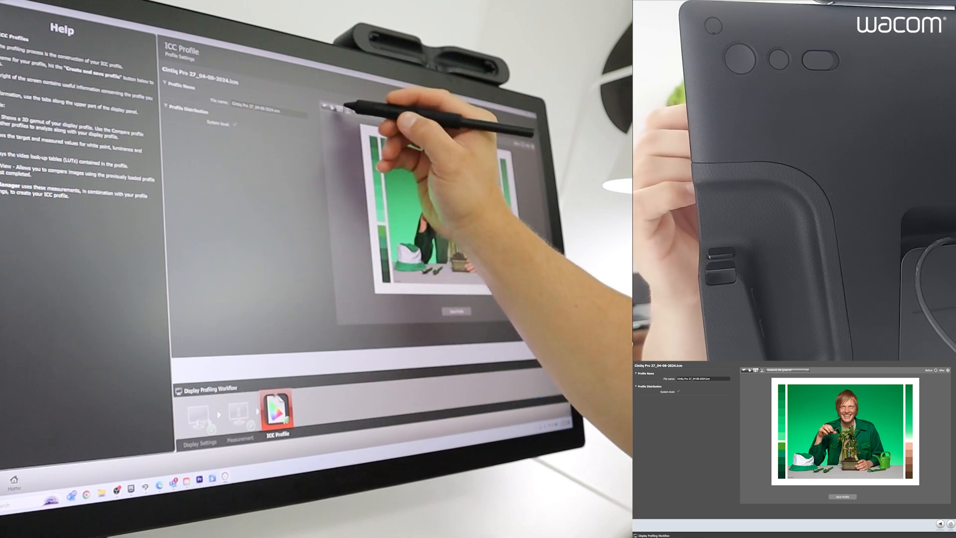
pyautogui.click(340, 108)
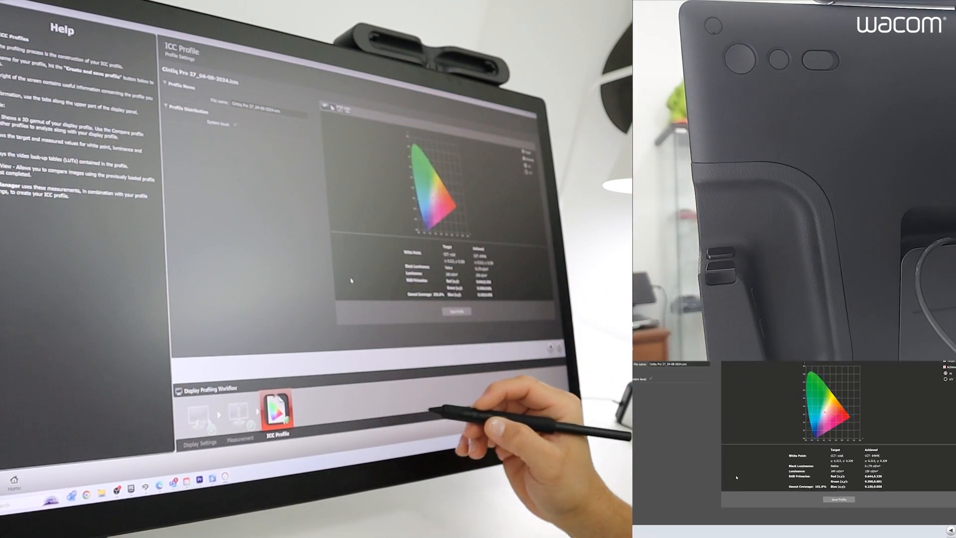